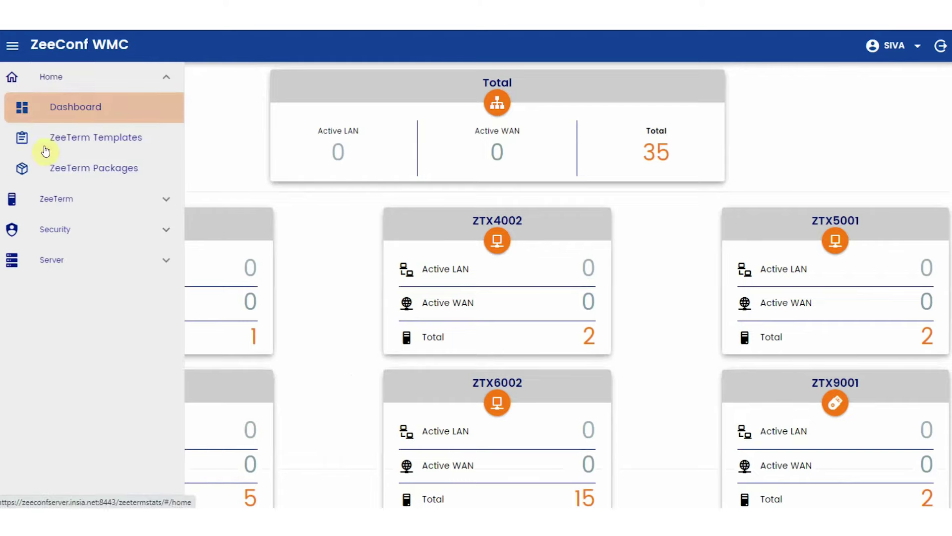
Step: Expand the ZeeTerm sidebar section and go to ZeeTerm Actions to list performed terminal actions
left_click(74, 198)
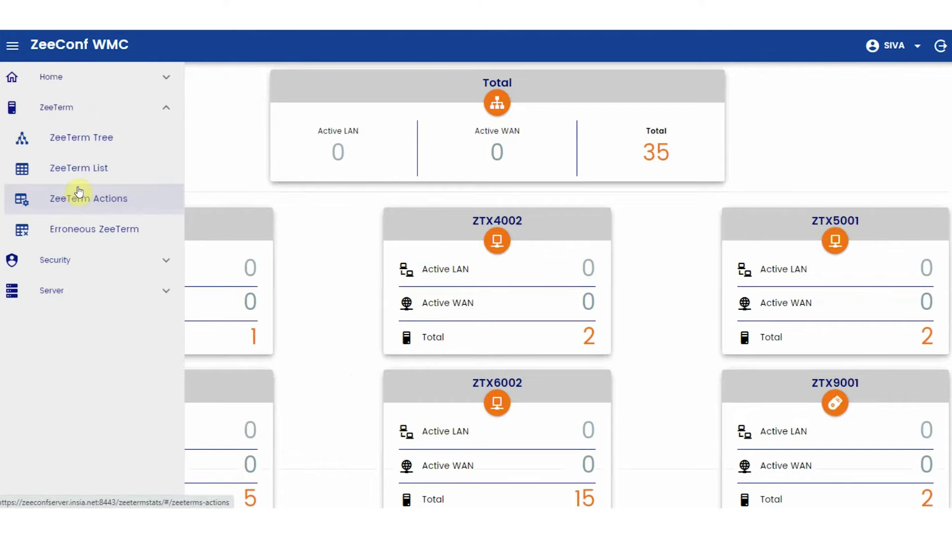
left_click(78, 198)
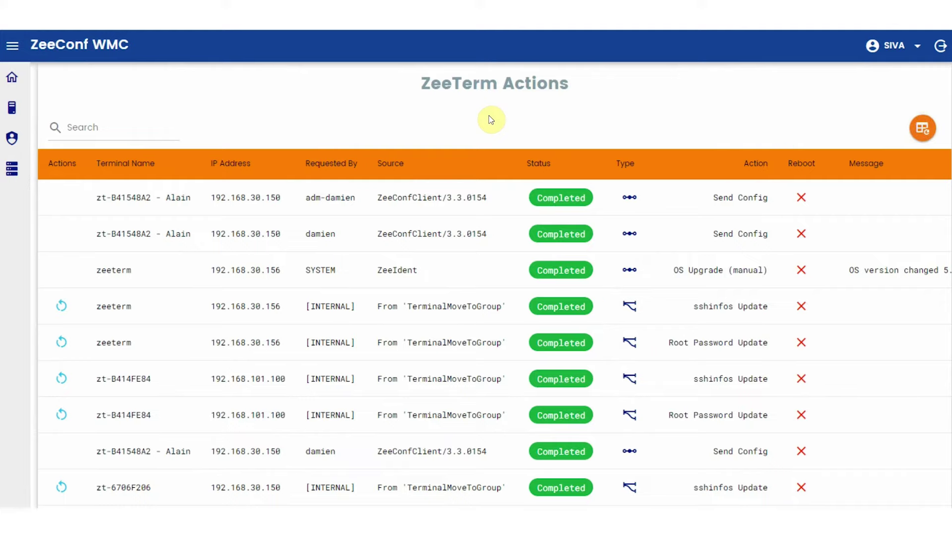
scroll(698, 199, "right", 3)
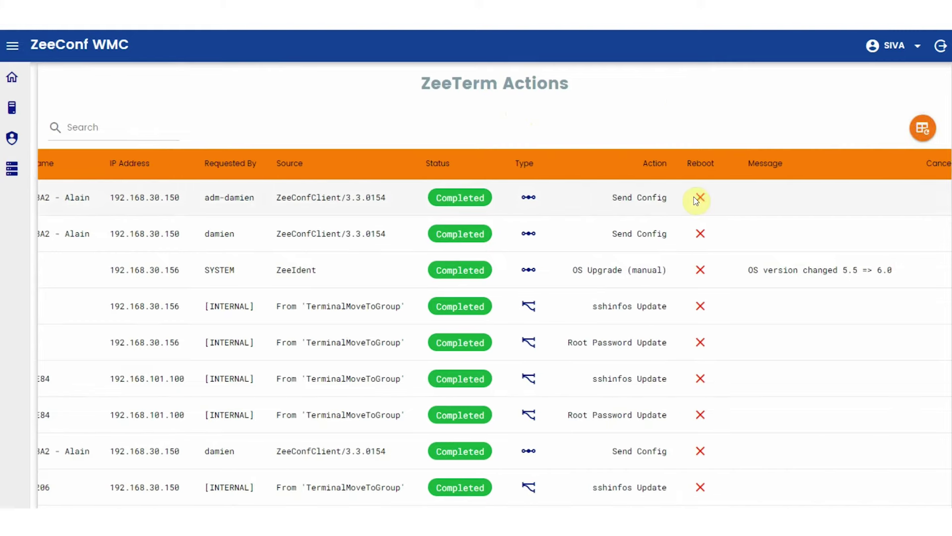
scroll(698, 199, "right", 3)
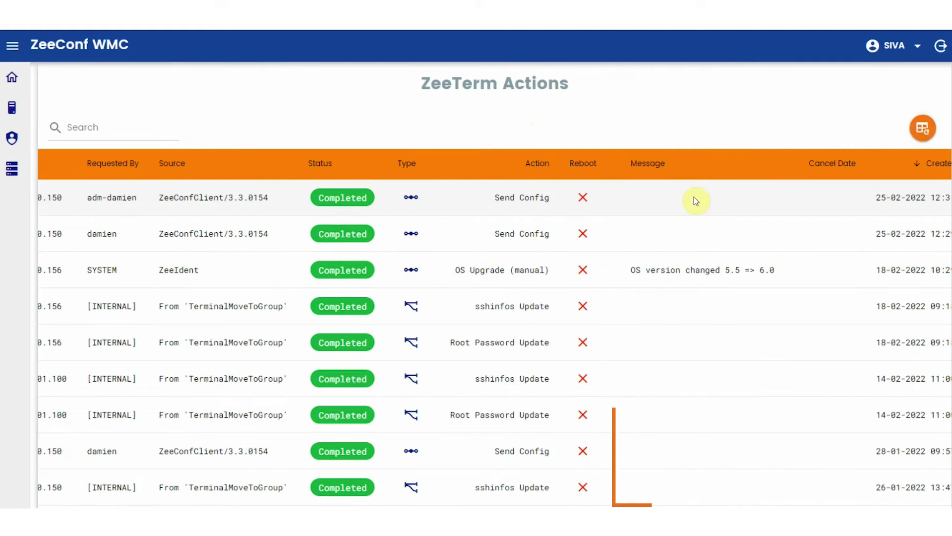
scroll(694, 200, "left", 5)
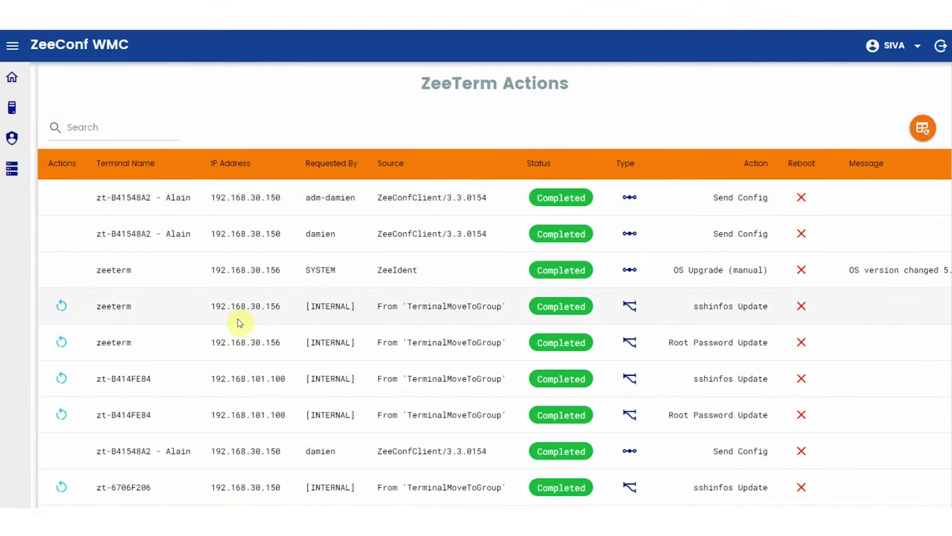
left_click(62, 306)
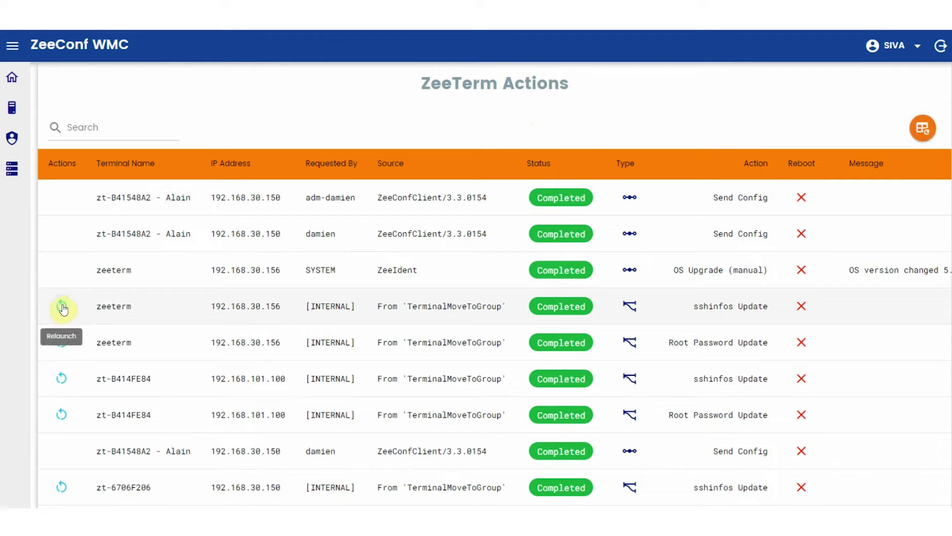